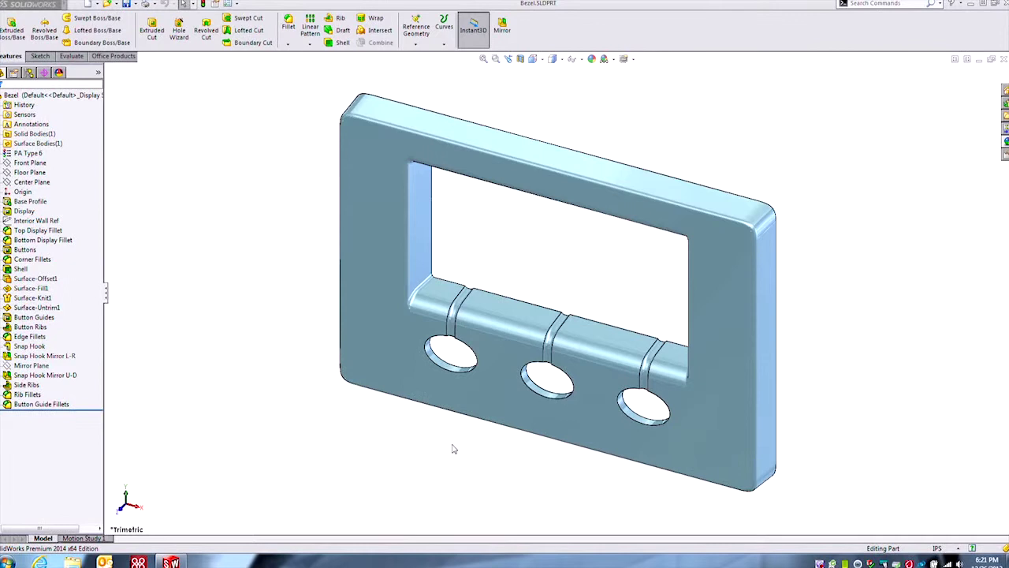
Step: Inspect the bezel from all sides, then open its base profile sketch for editing
mouse_move(404, 447)
middle_down()
mouse_move(405, 372)
mouse_move(518, 397)
mouse_move(866, 416)
middle_up()
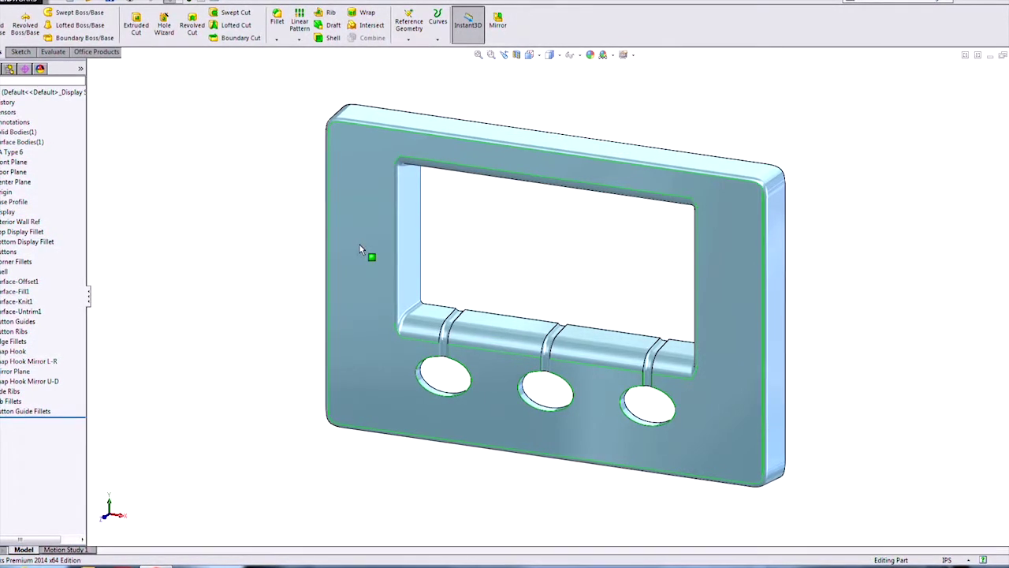
middle_drag(359, 245, 389, 220)
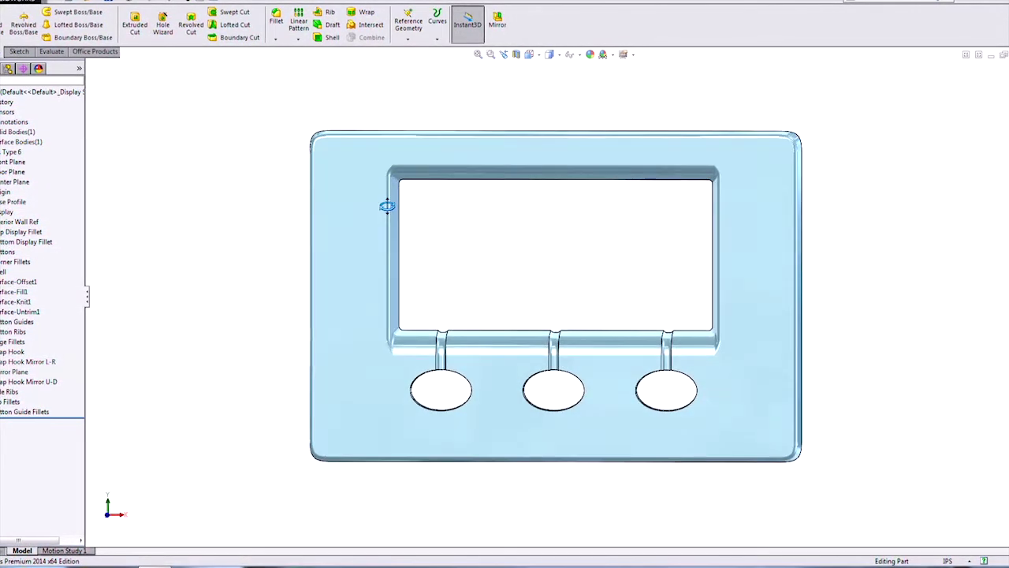
click(442, 151)
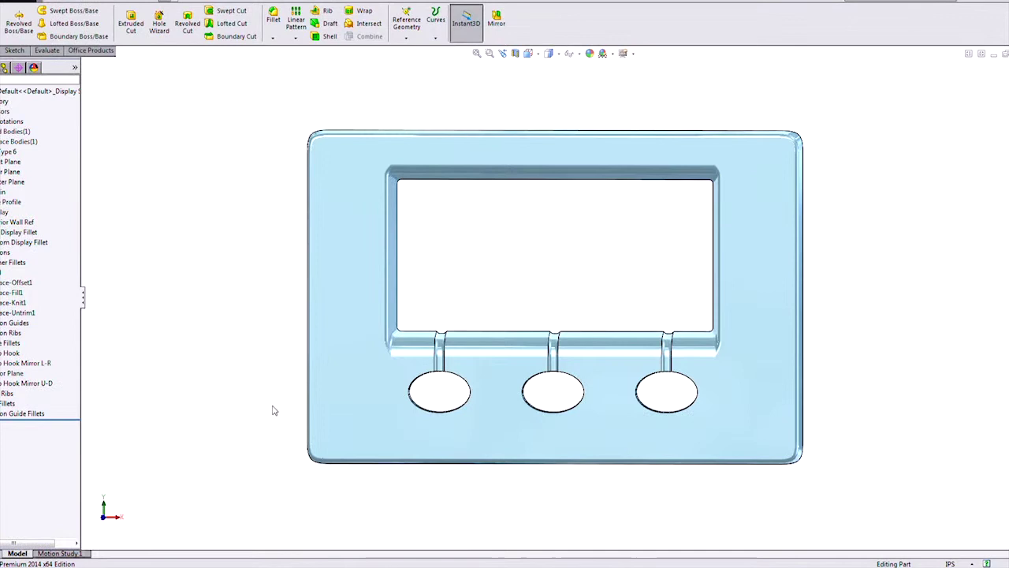
click(280, 295)
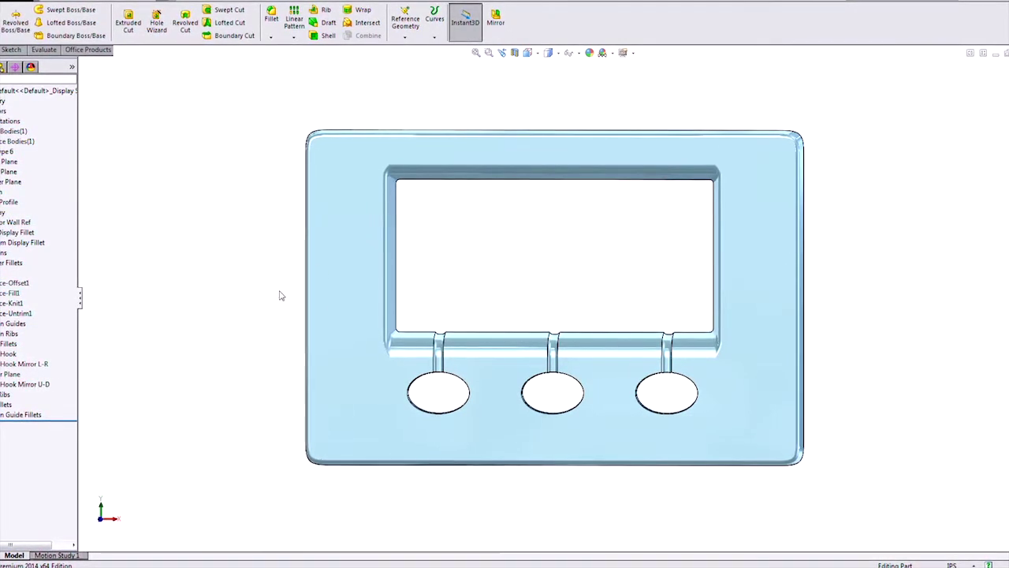
middle_drag(278, 293, 254, 330)
click(341, 230)
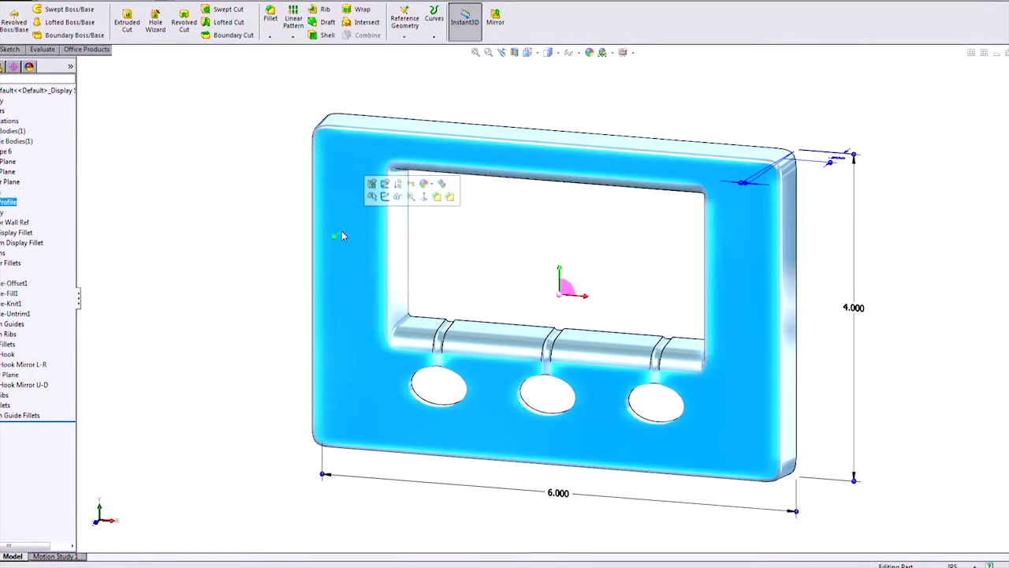
click(384, 183)
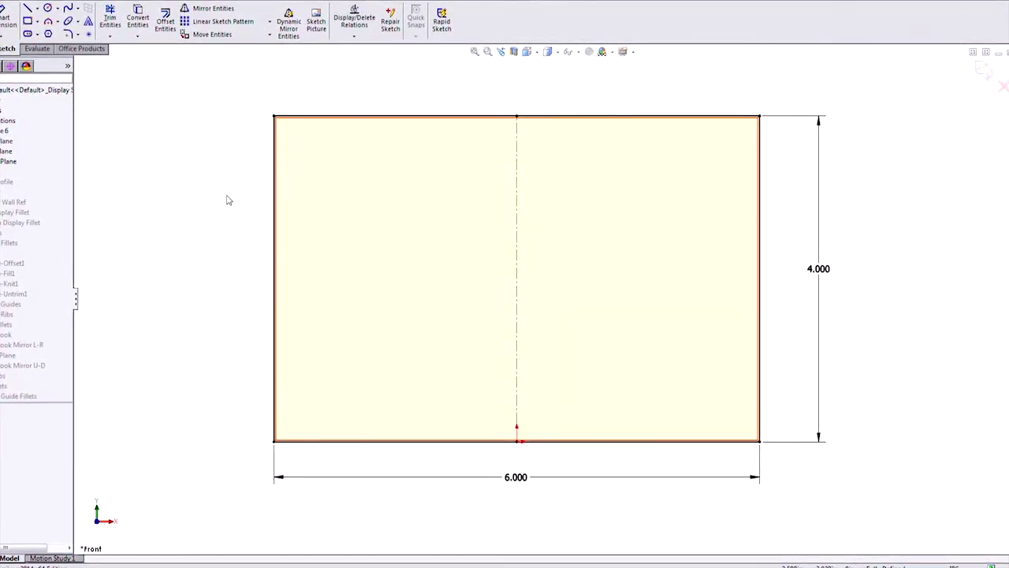
Step: Draw a three-point arc from the top-left to bottom-left corner, bowing outward
key(s)
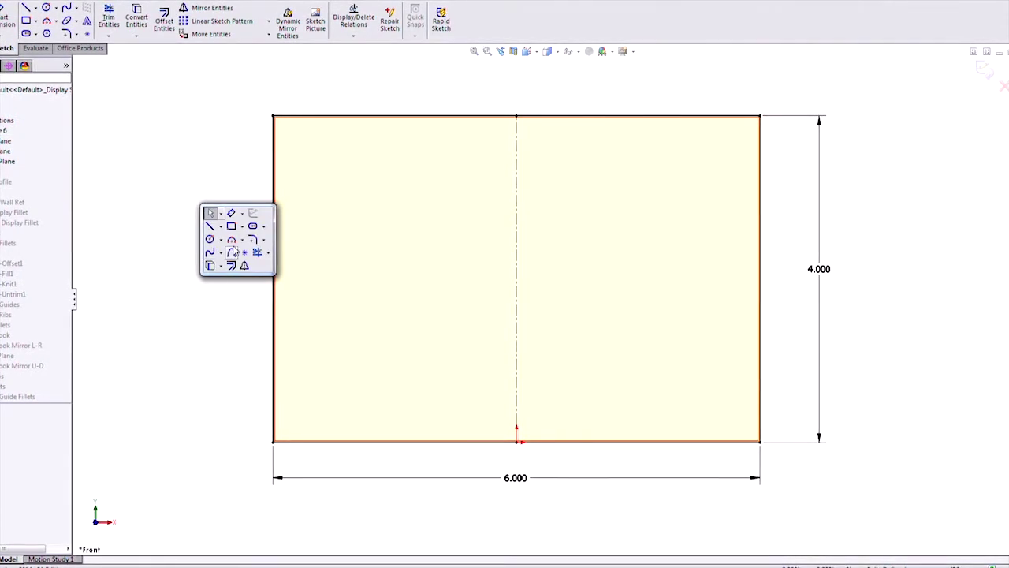
click(232, 248)
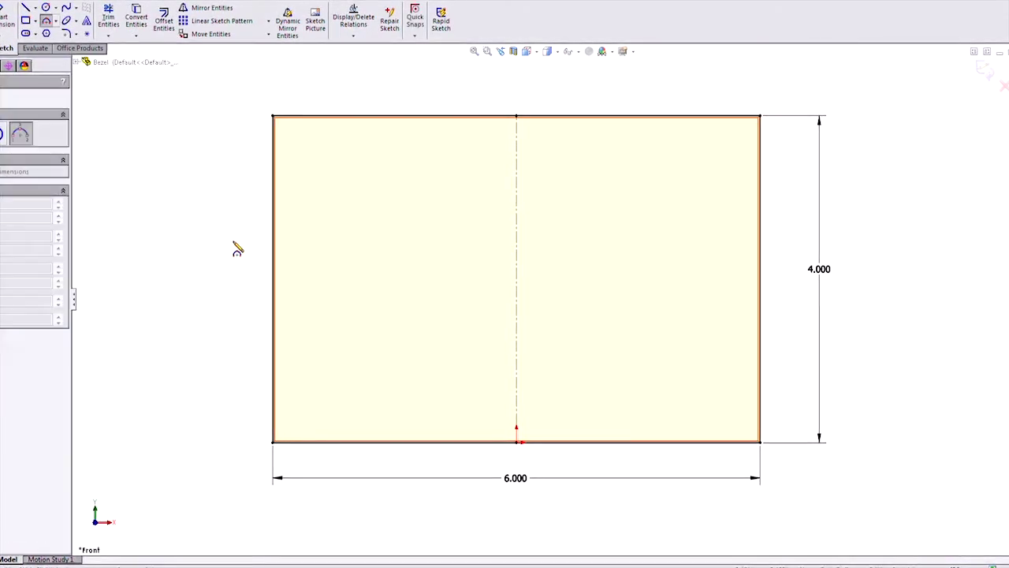
click(272, 117)
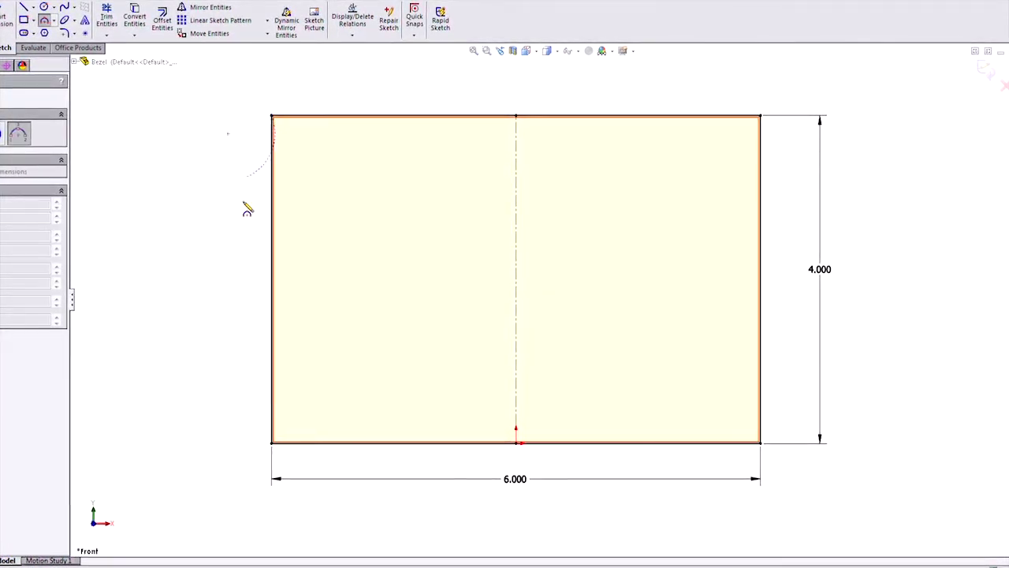
click(272, 443)
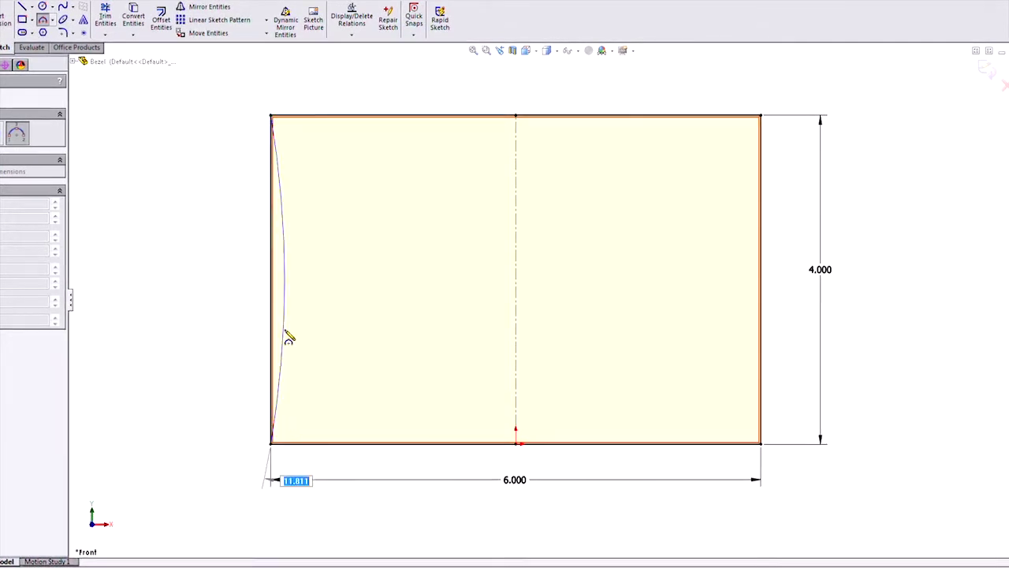
click(252, 284)
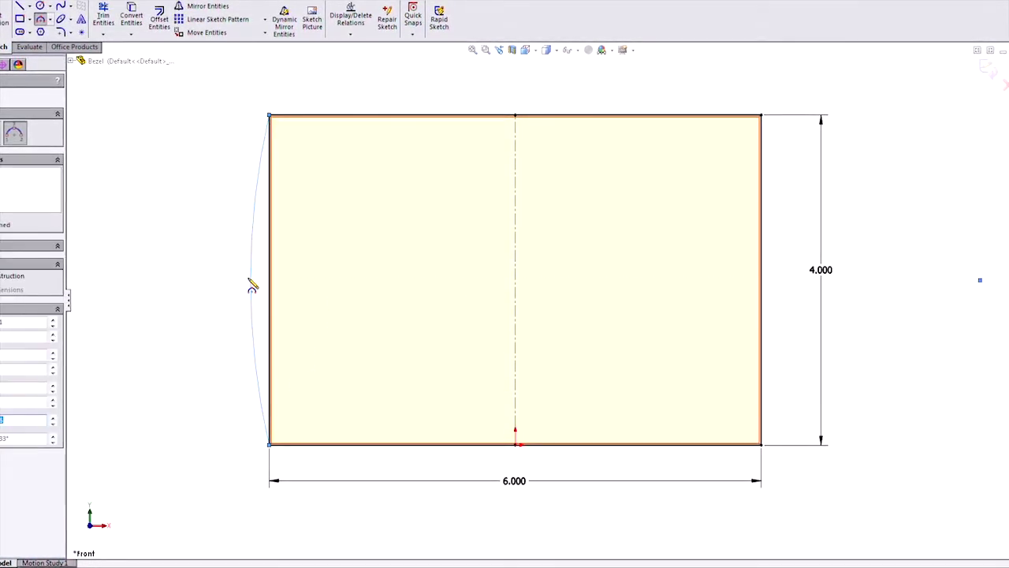
key(Escape)
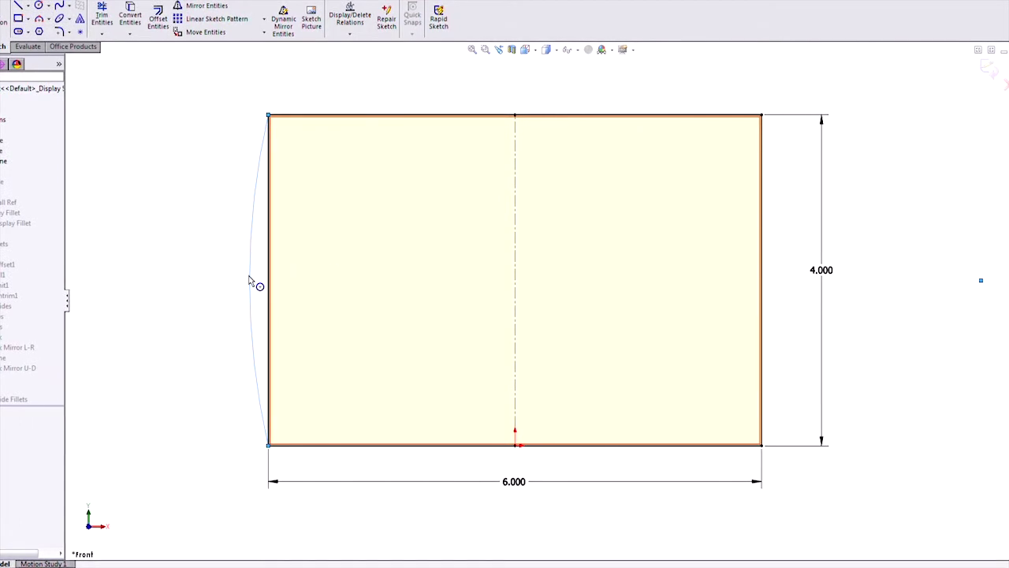
Step: Mirror the left arc to the right side across the vertical centerline
click(268, 284)
ctrl+click(516, 264)
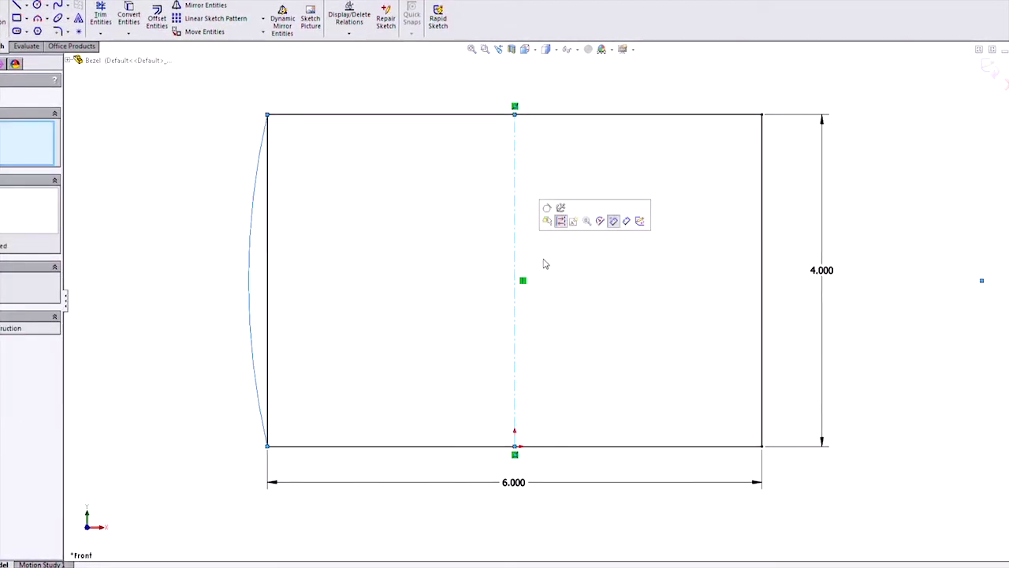
key(s)
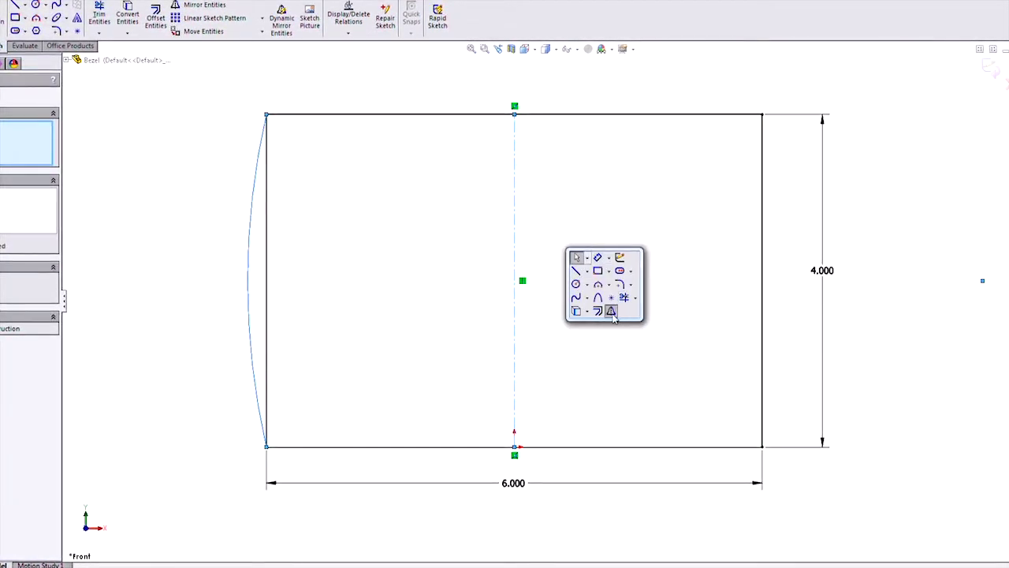
click(613, 315)
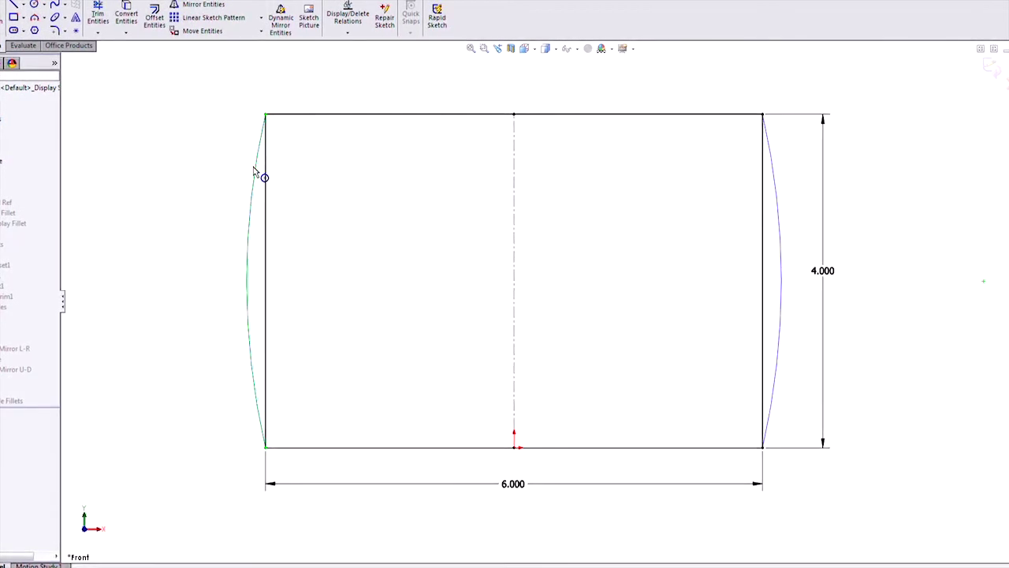
Step: Select the left and right straight side lines and delete them
click(248, 277)
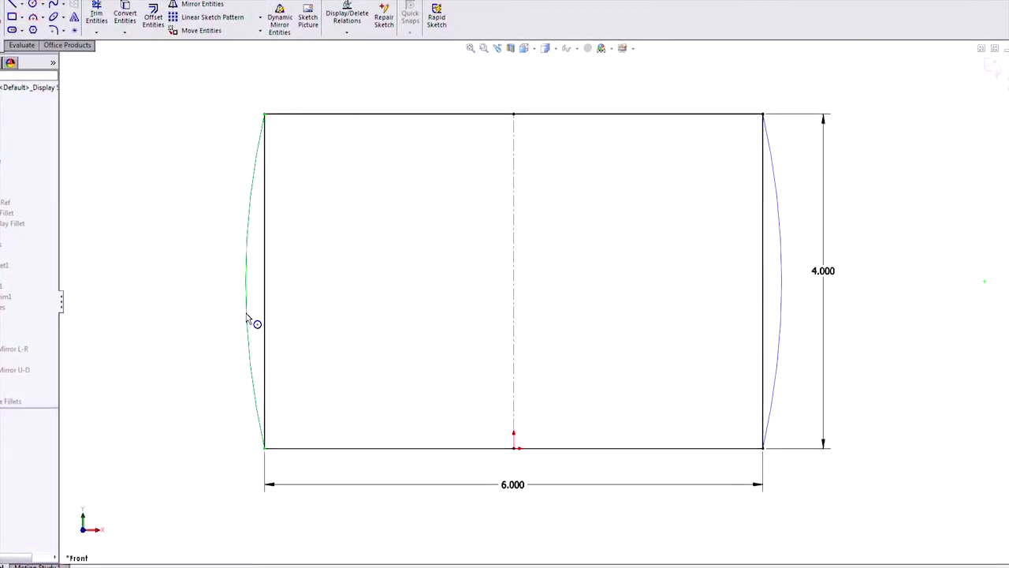
click(282, 246)
click(268, 254)
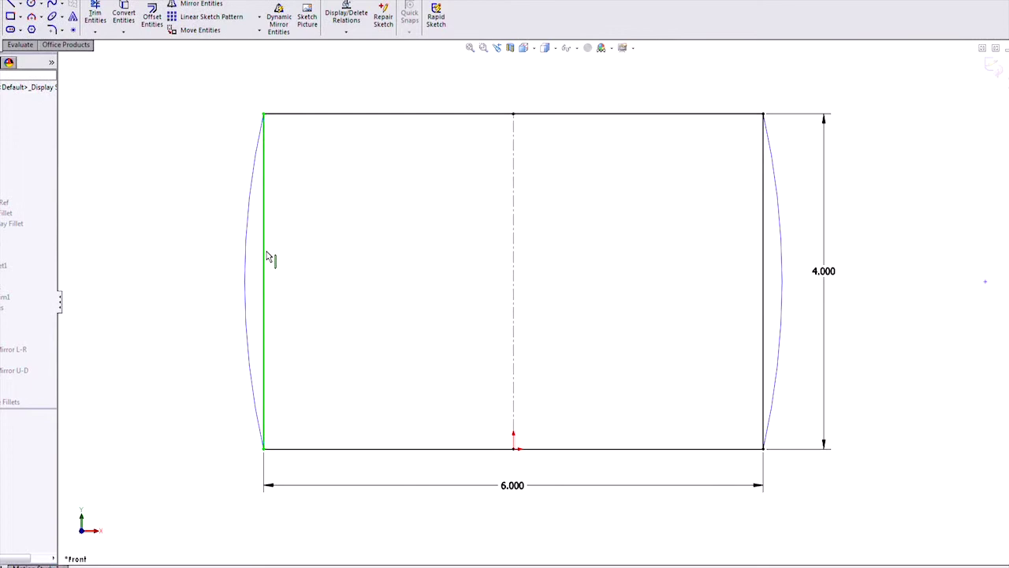
click(294, 273)
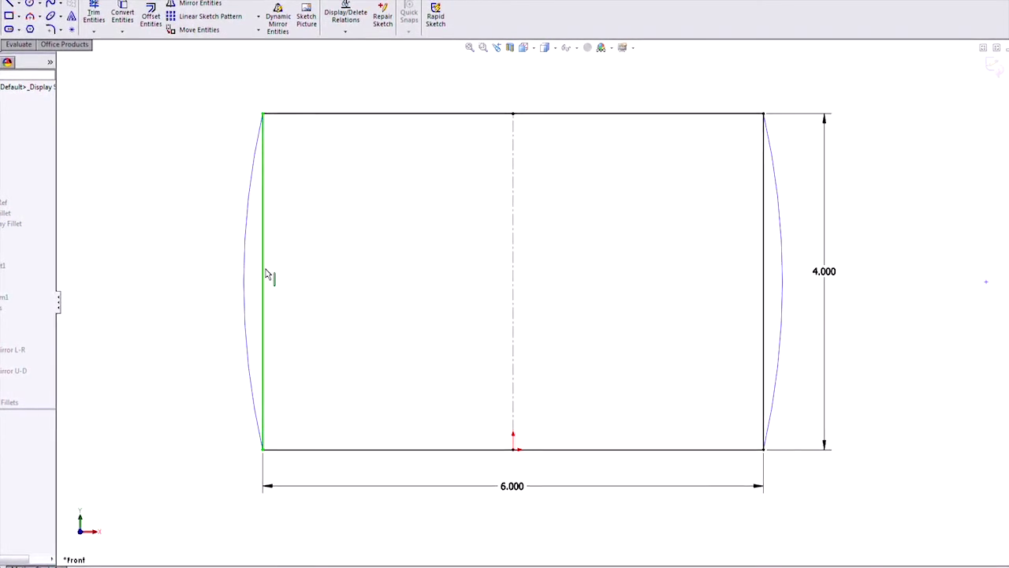
click(265, 276)
ctrl+click(764, 293)
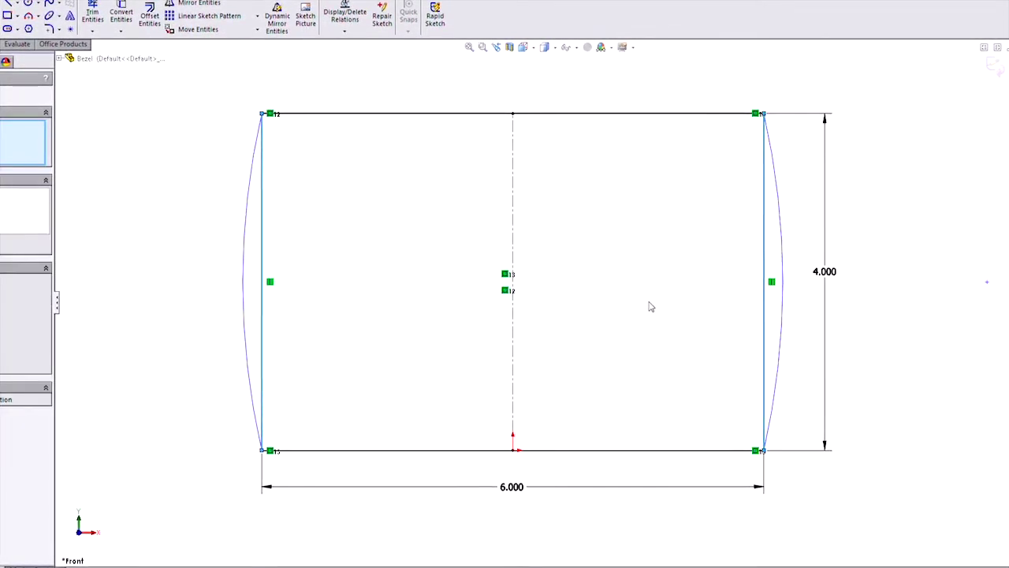
key(Delete)
Step: Confirm deleting both side lines and orbit the rebuilt bezel to check its arched sides
click(465, 290)
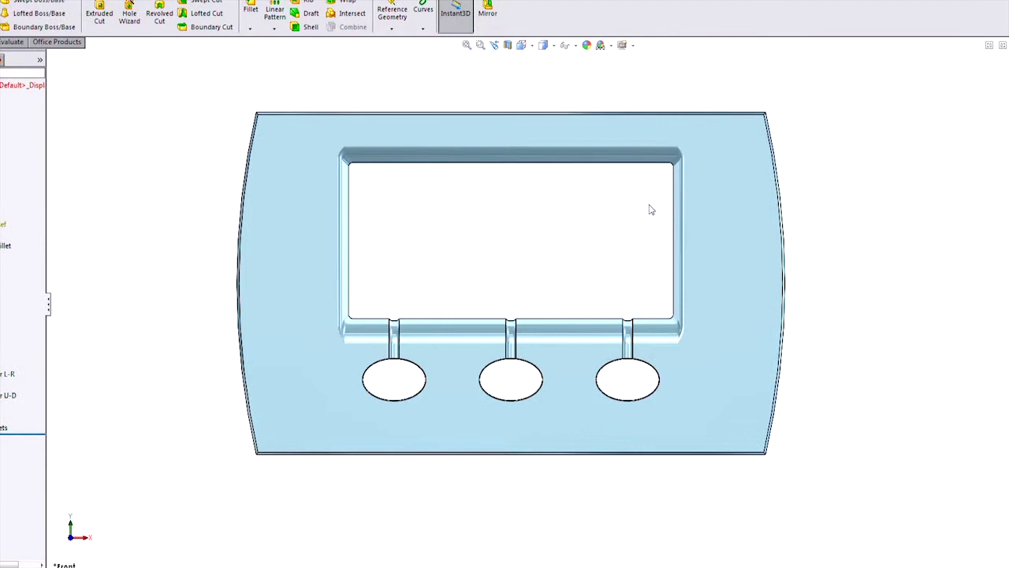
middle_drag(464, 239, 473, 276)
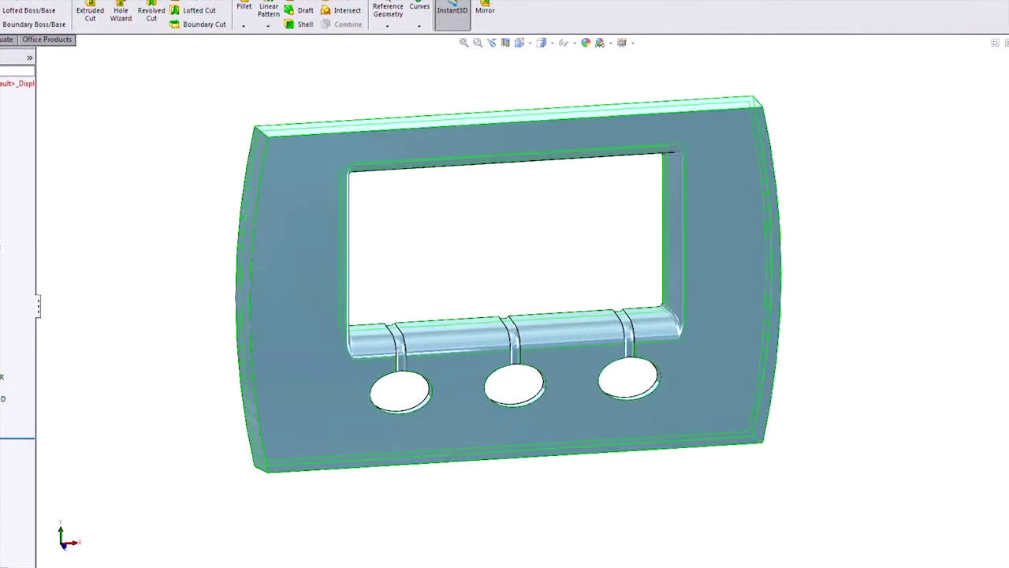
click(12, 83)
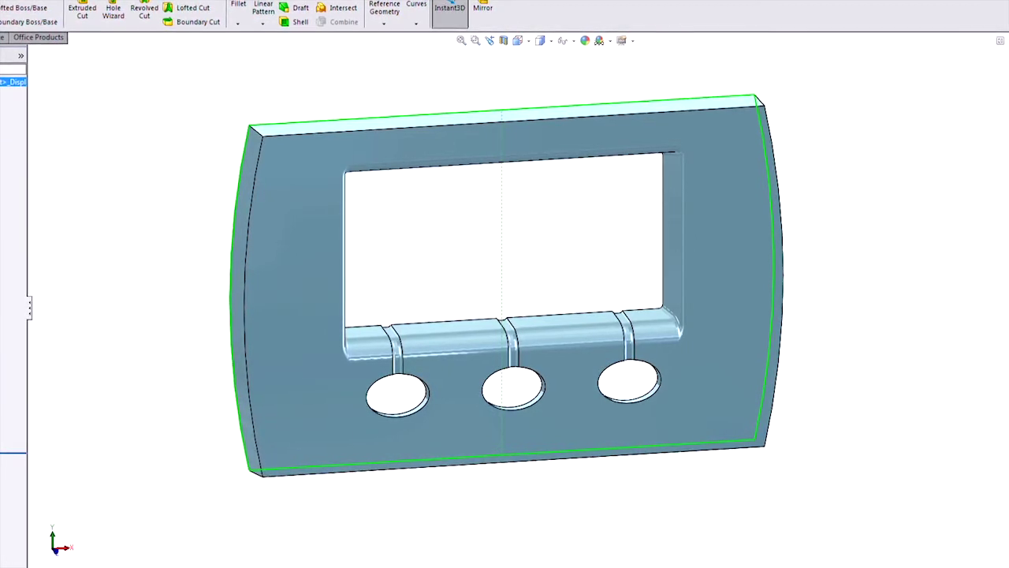
click(462, 288)
mouse_move(455, 287)
middle_down()
mouse_move(440, 252)
mouse_move(418, 277)
mouse_move(455, 299)
middle_up()
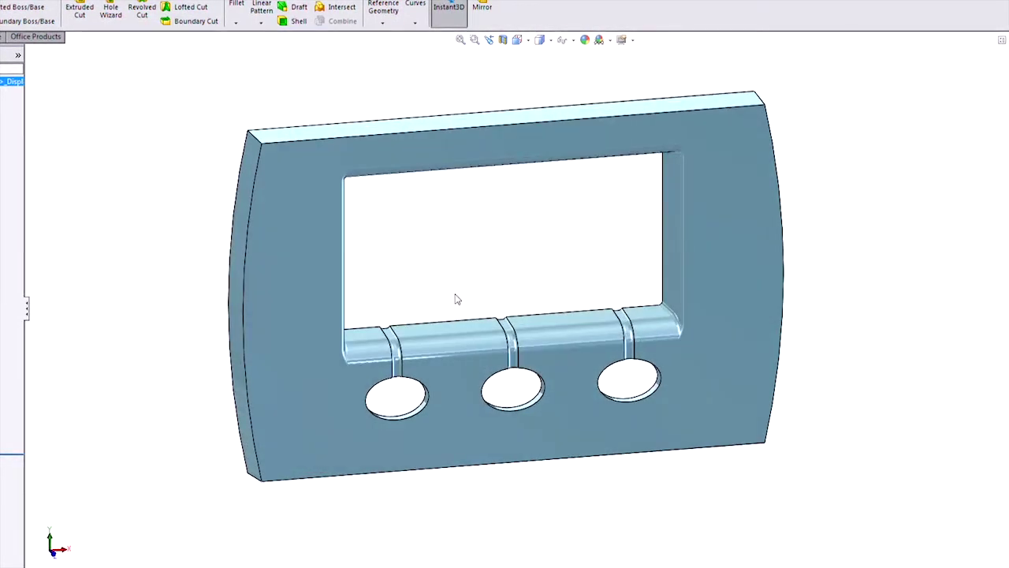
Step: Edit the base sketch face-on with the body hidden, then delete the left straight line
right_drag(153, 224, 100, 167)
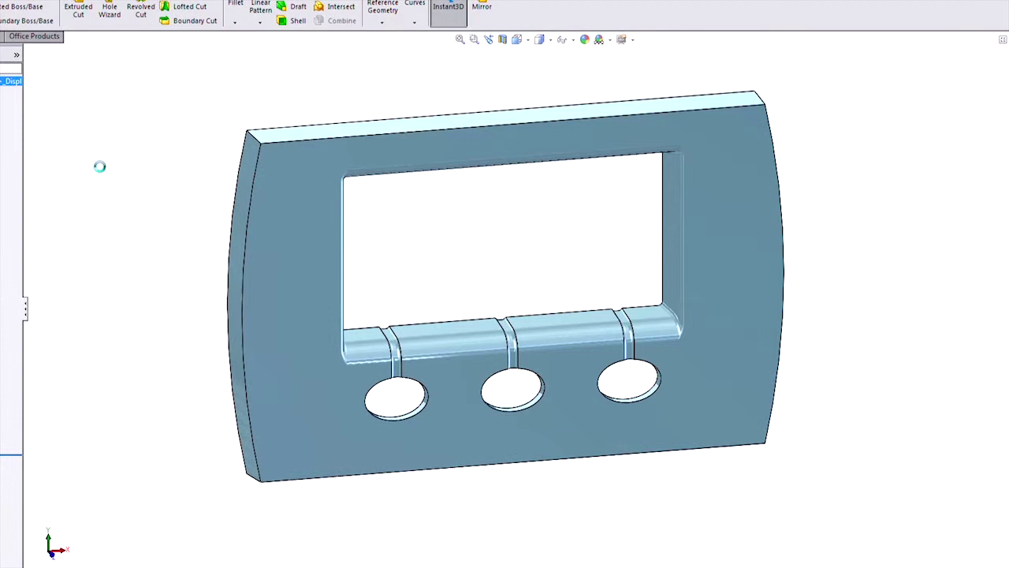
right_drag(138, 225, 87, 163)
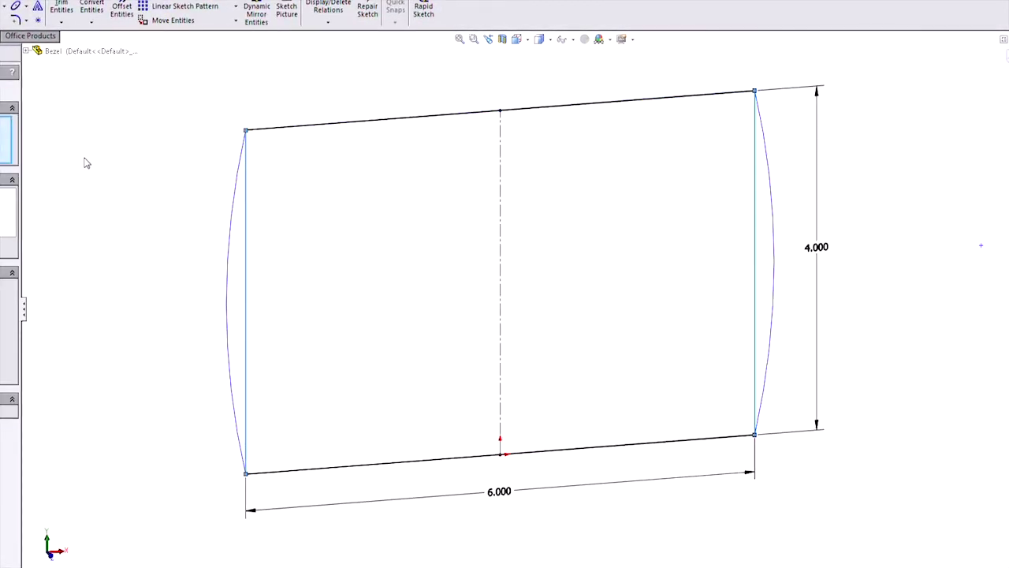
right_drag(381, 365, 373, 260)
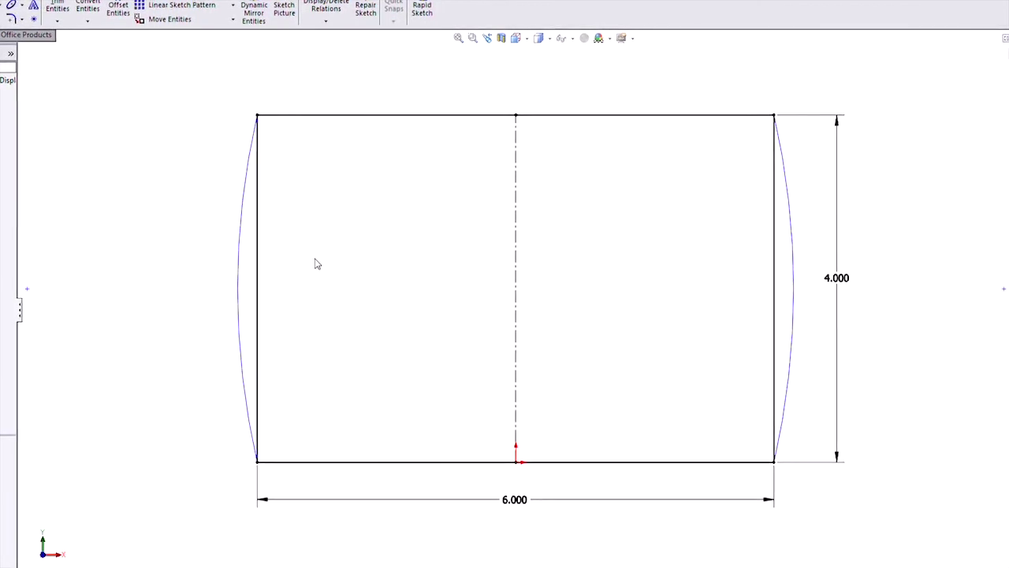
click(258, 278)
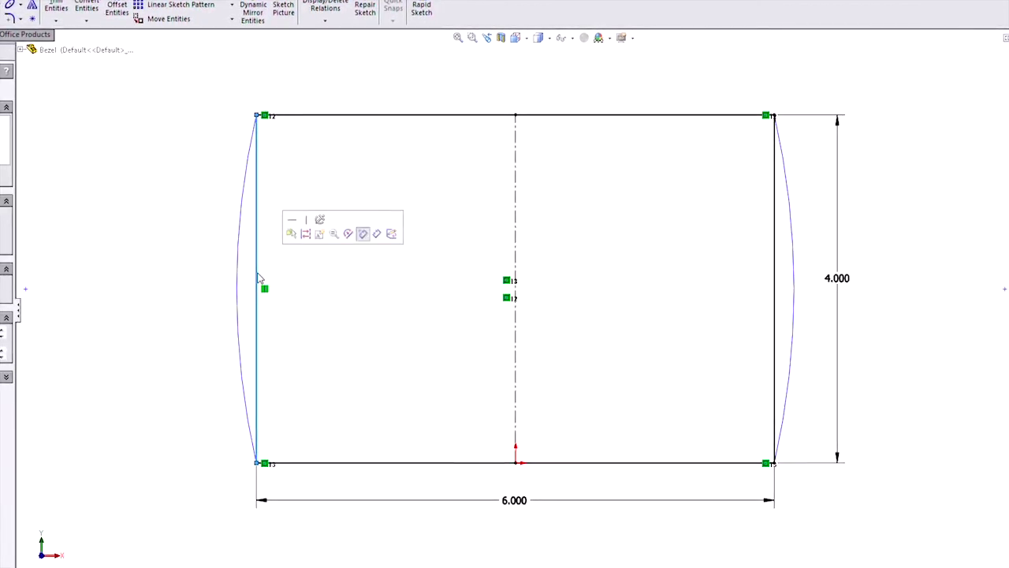
key(Delete)
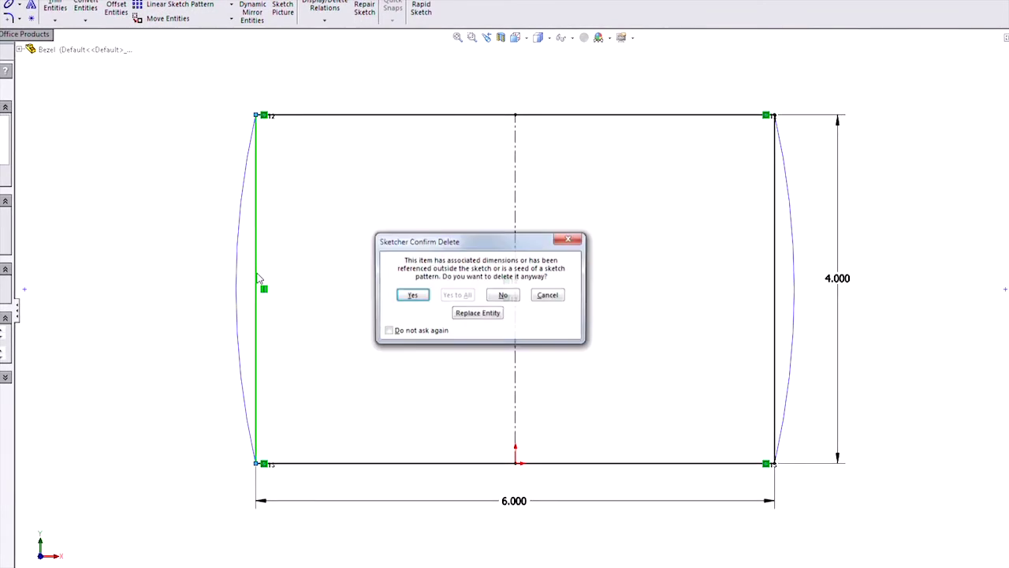
Step: Replace the left line with the left arc, keeping it as construction geometry with its 6.000 dimension
click(474, 315)
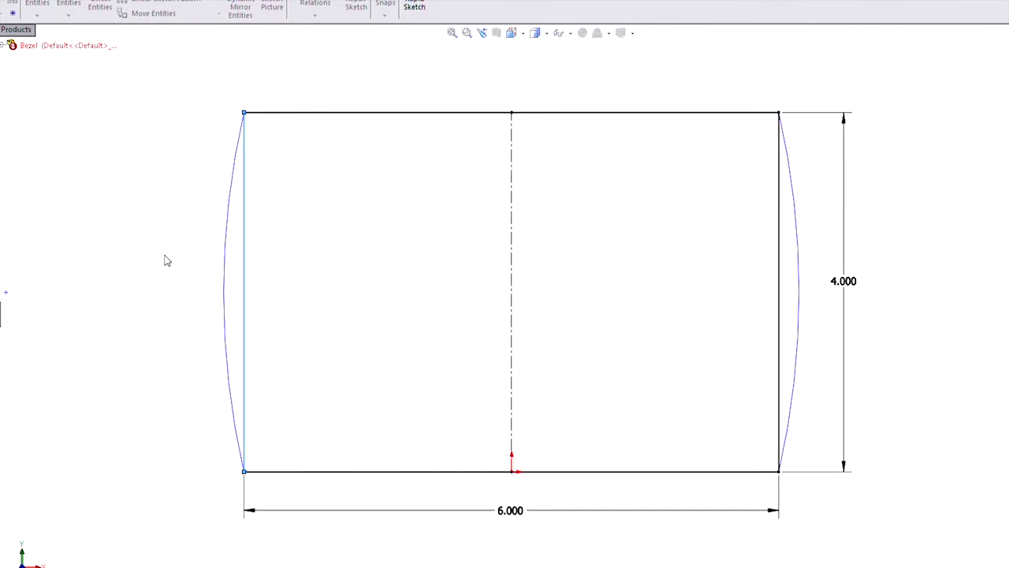
click(224, 262)
click(224, 262)
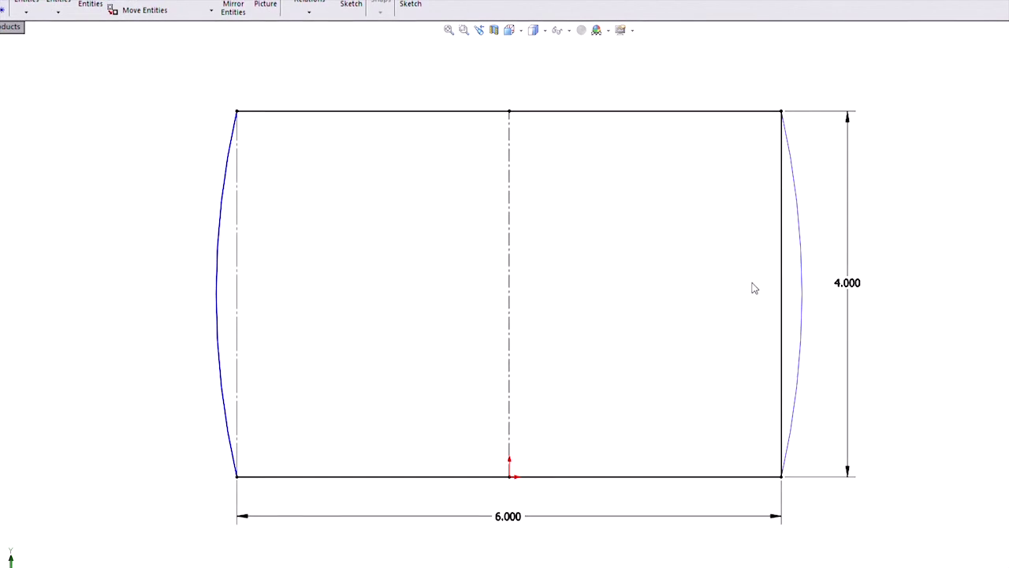
Step: Replace the right straight line with the right arc so both bezel sides rebuild arched
click(783, 275)
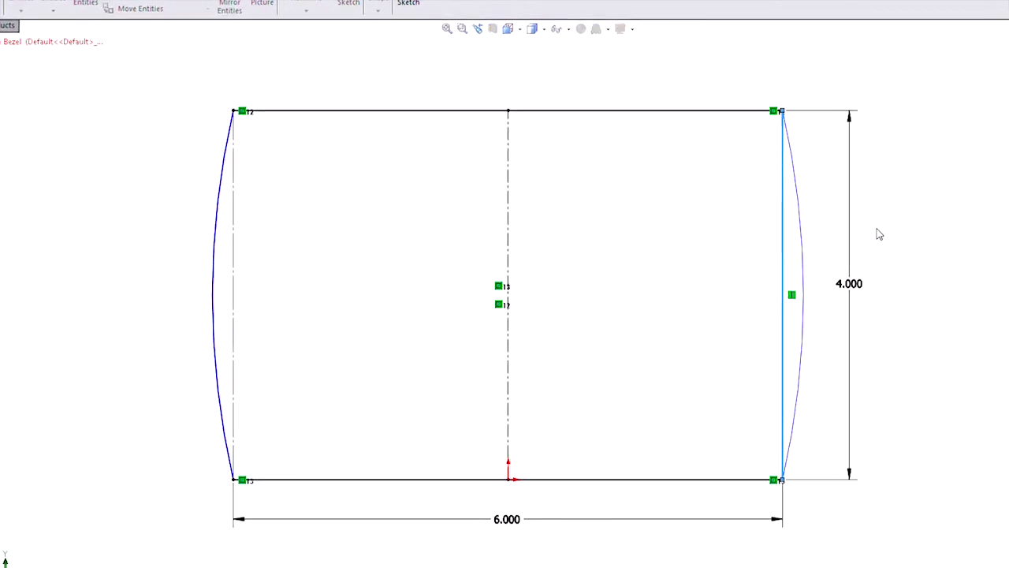
click(804, 269)
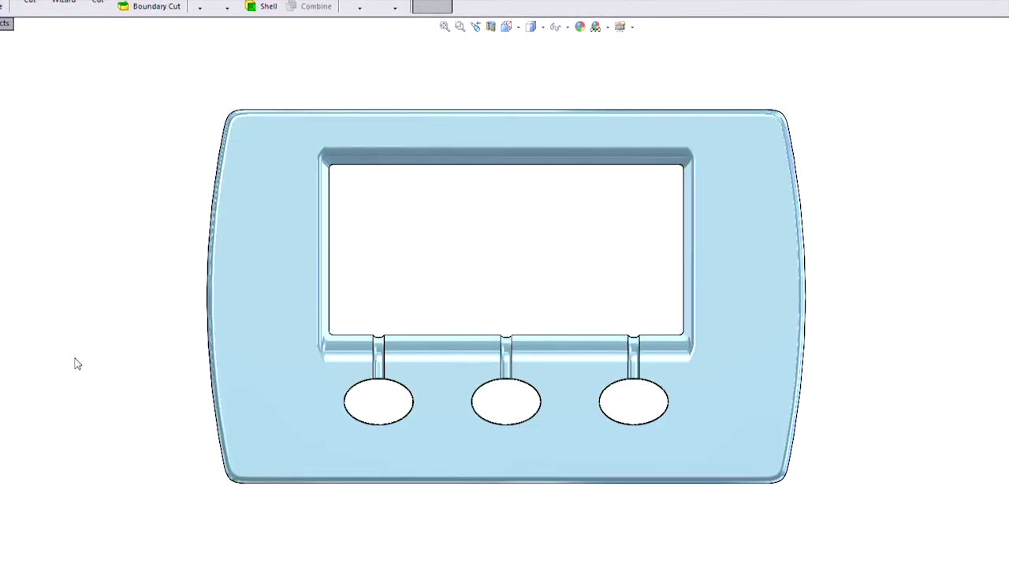
middle_drag(77, 363, 53, 438)
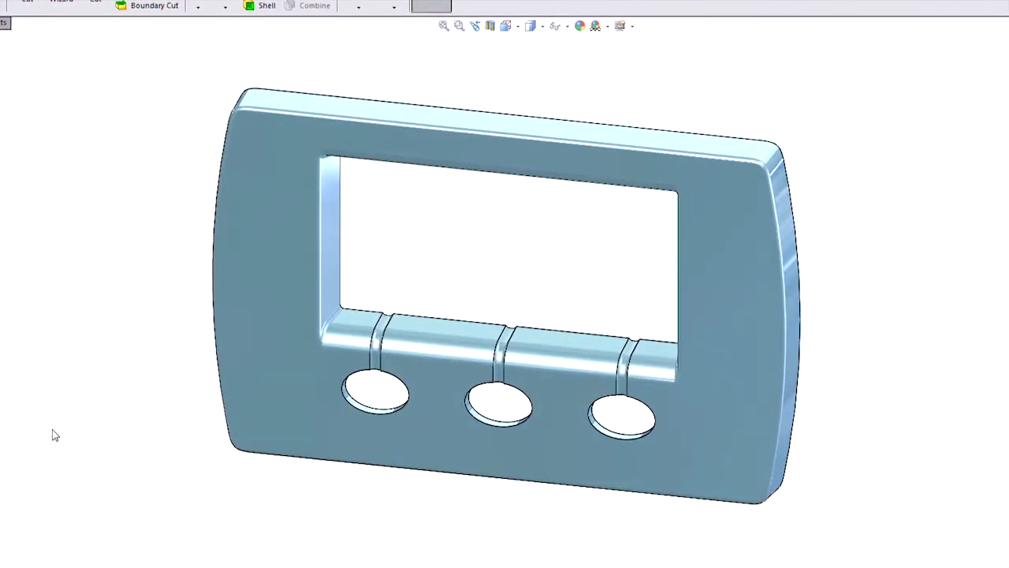